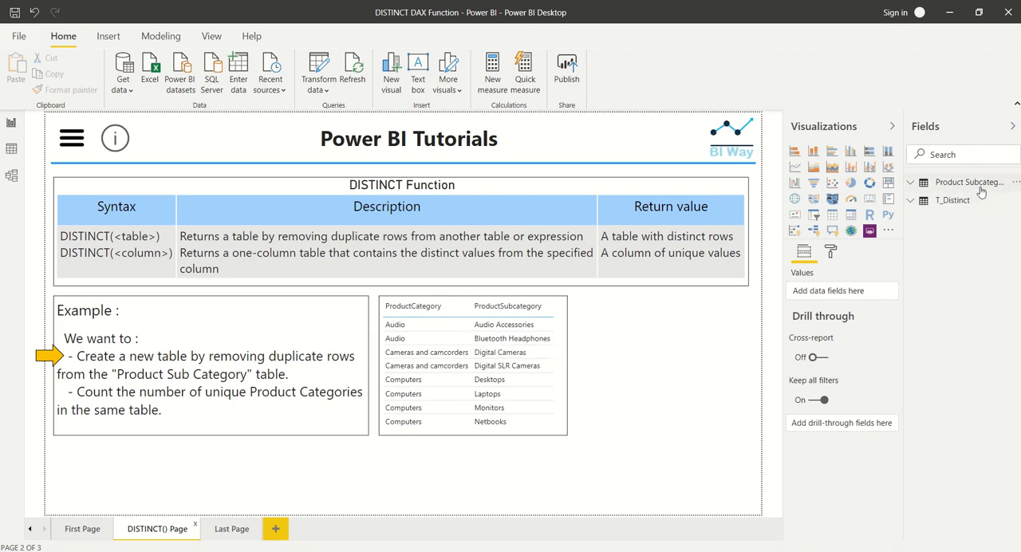
Examine the rows of the Product Subcategory table and the distinct values of its two columns, and return to the report
click(8, 155)
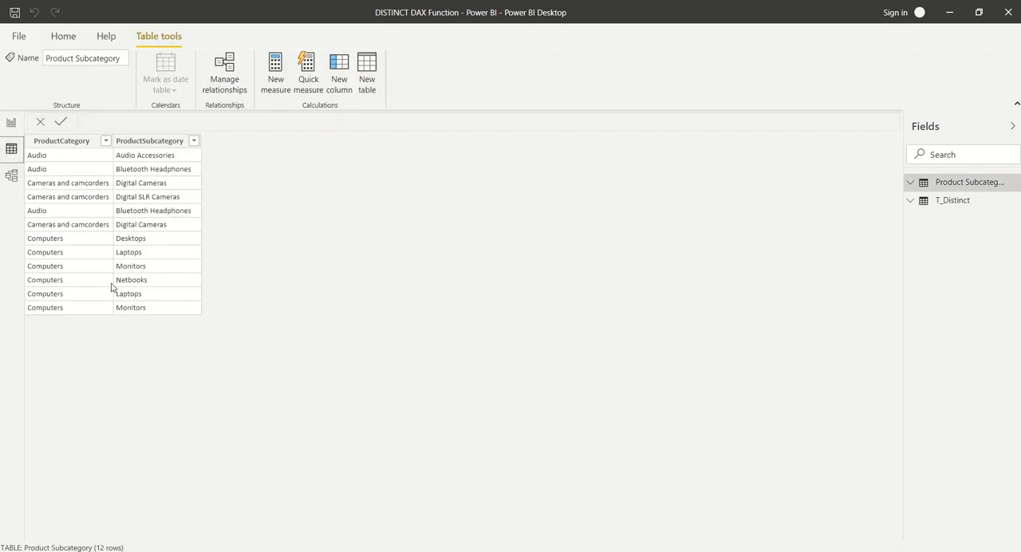
click(128, 301)
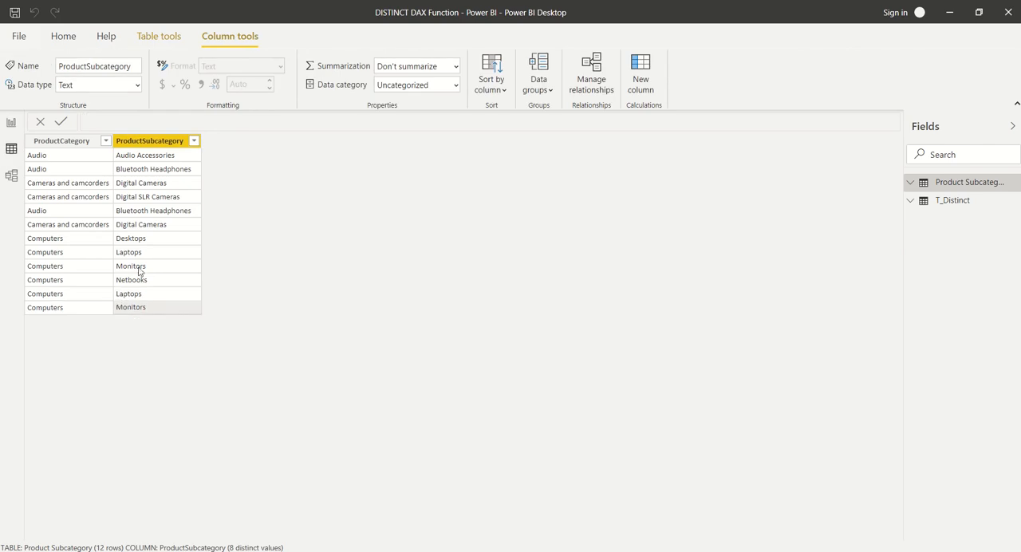
click(94, 236)
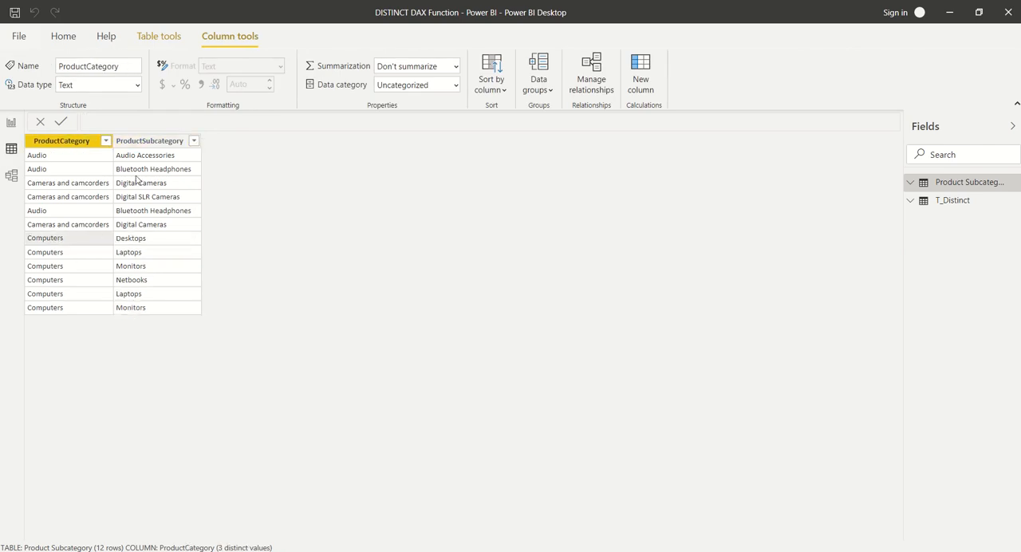
click(12, 123)
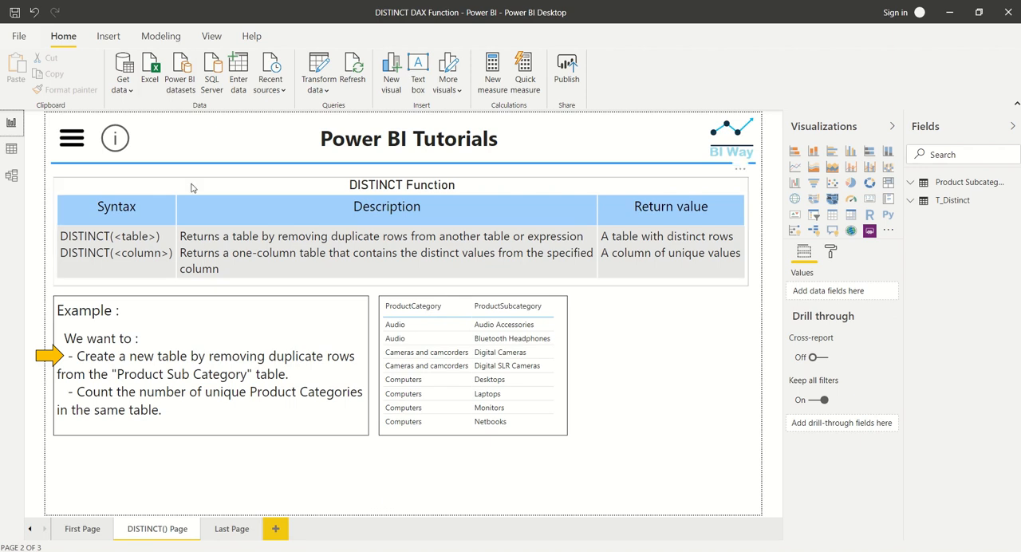
Create a calculated table with the formula DistinctTable = DISTINCT('Product Subcategory')
click(112, 40)
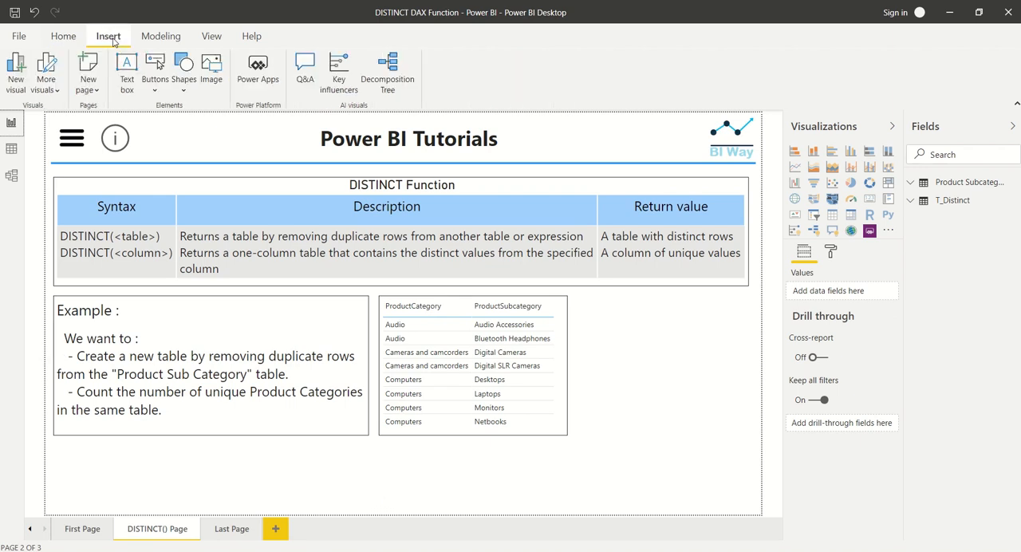
click(142, 42)
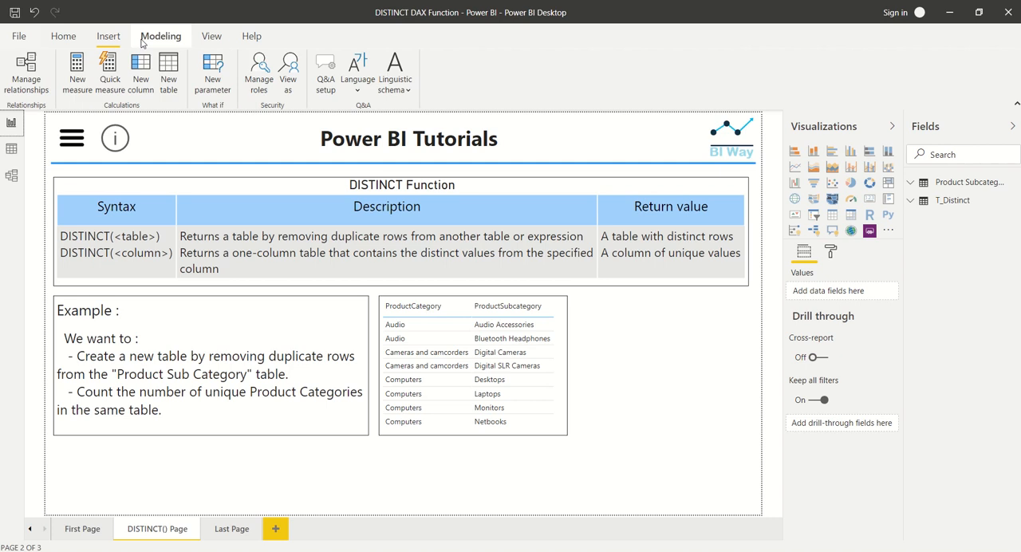
click(168, 80)
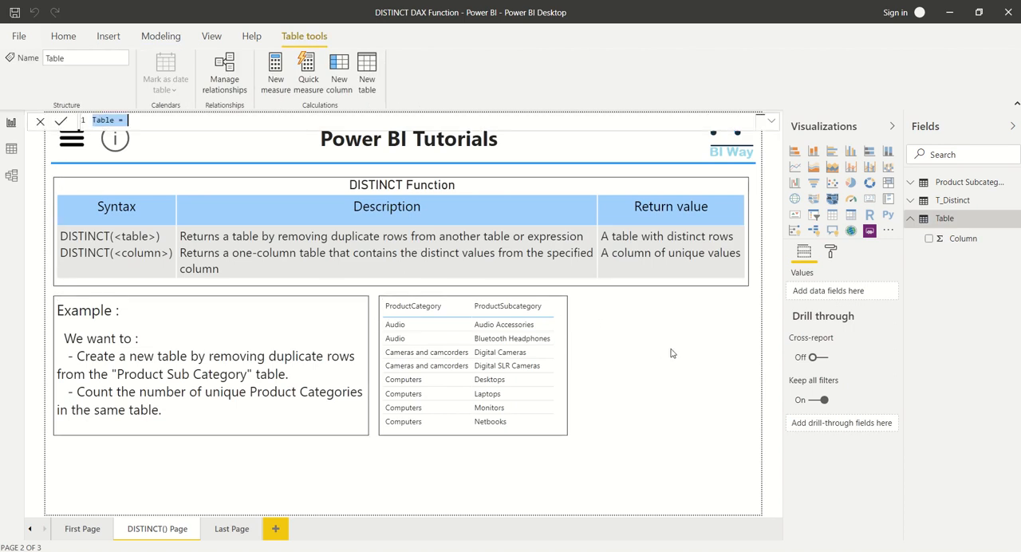
click(772, 120)
text(DistinctTable = )
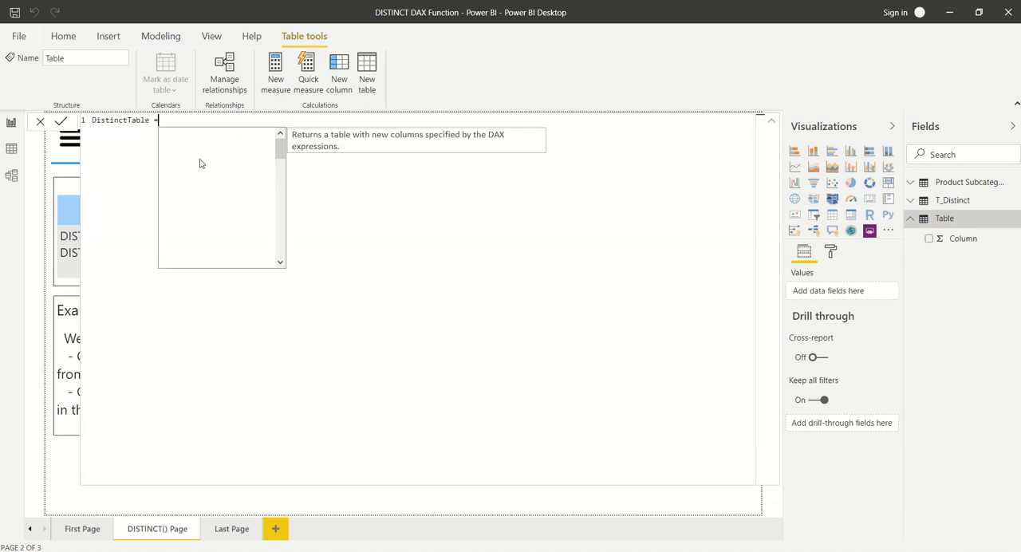
text(Dis)
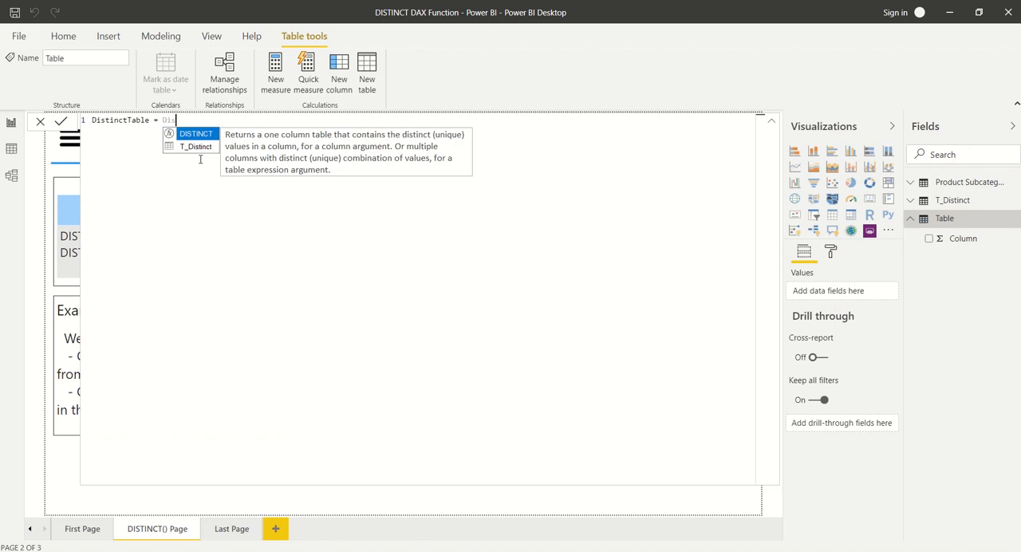
key(Tab)
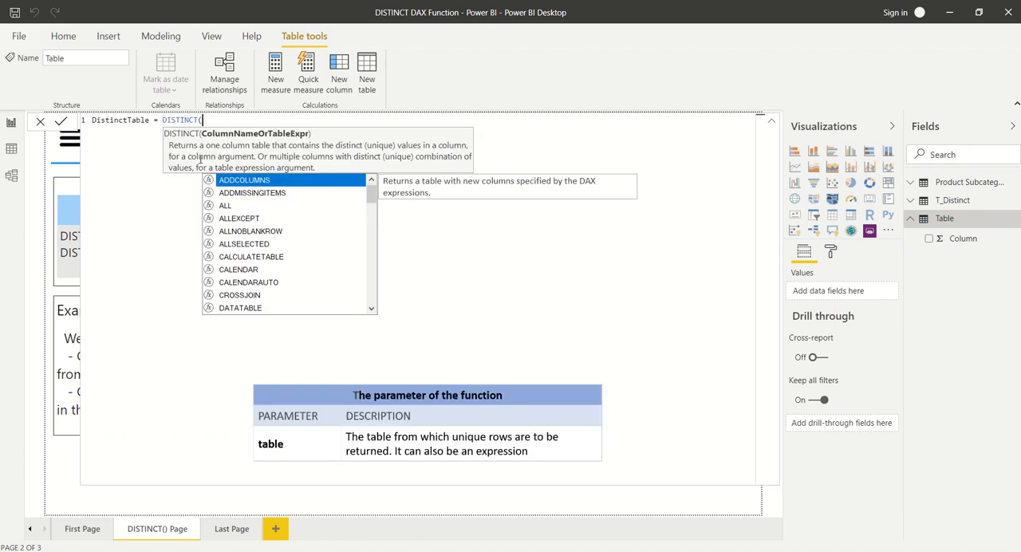
text(Produ)
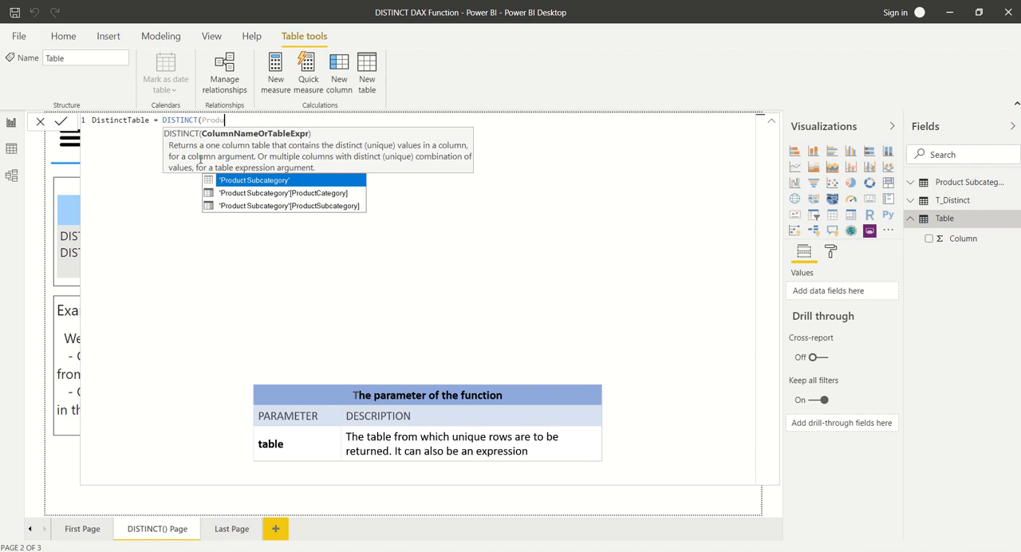
click(257, 181)
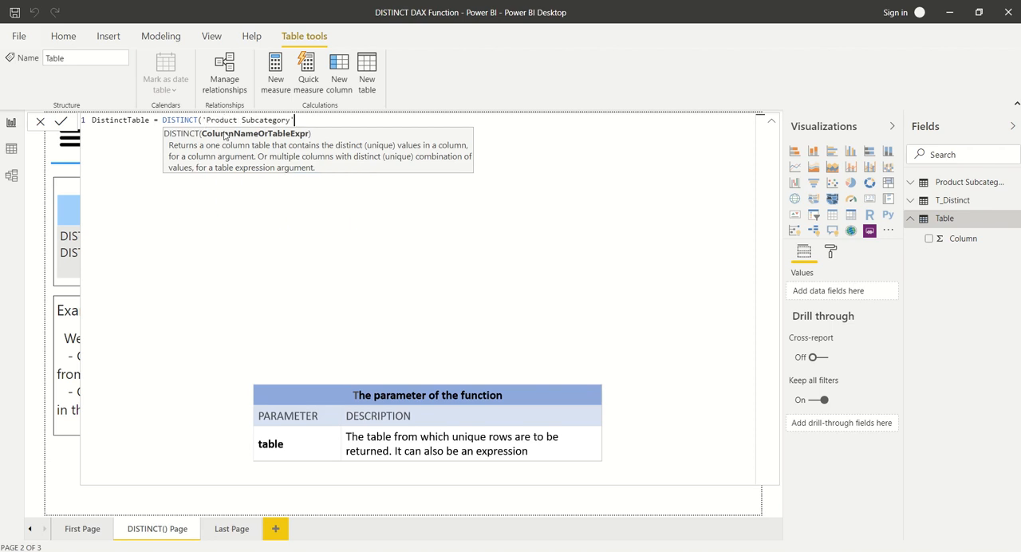
text())
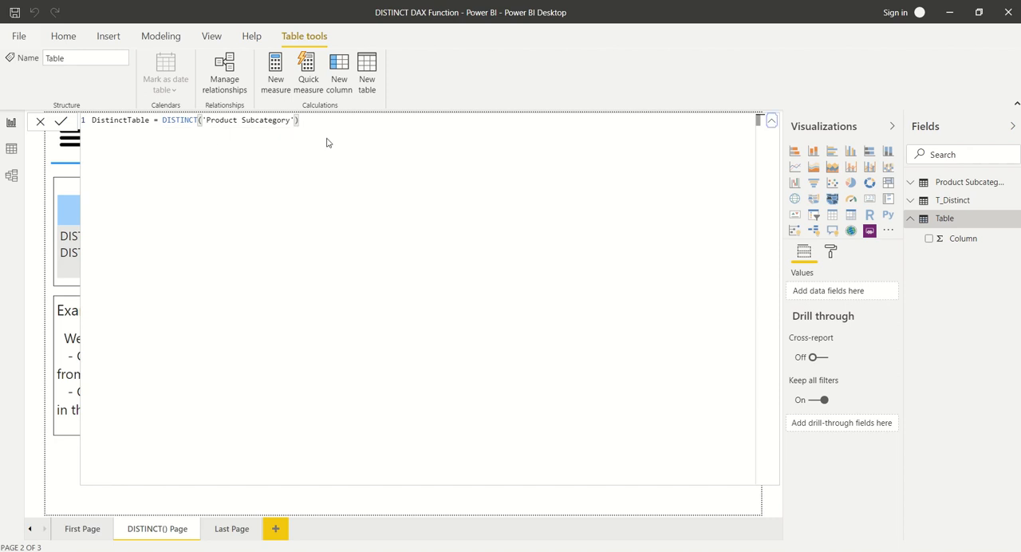
key(Return)
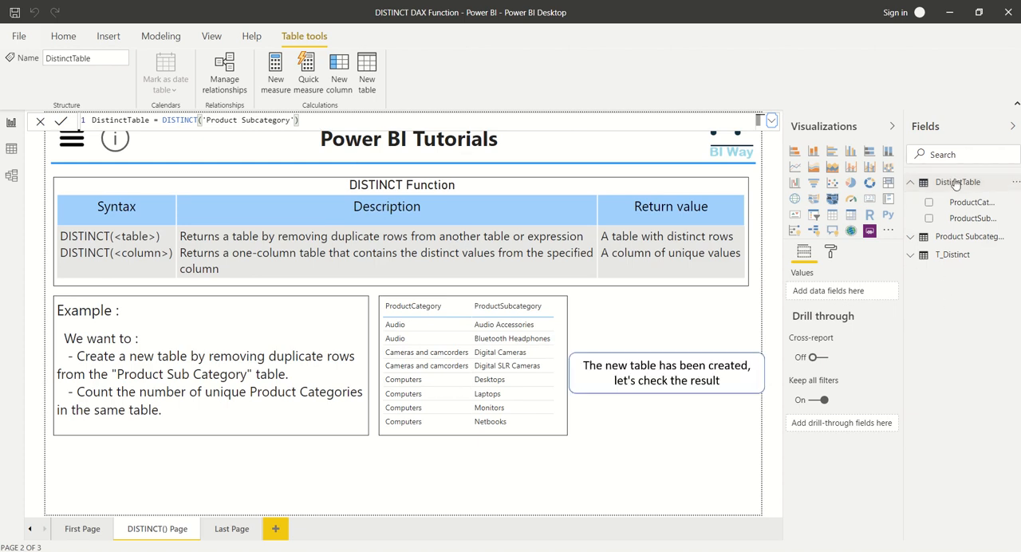
click(631, 466)
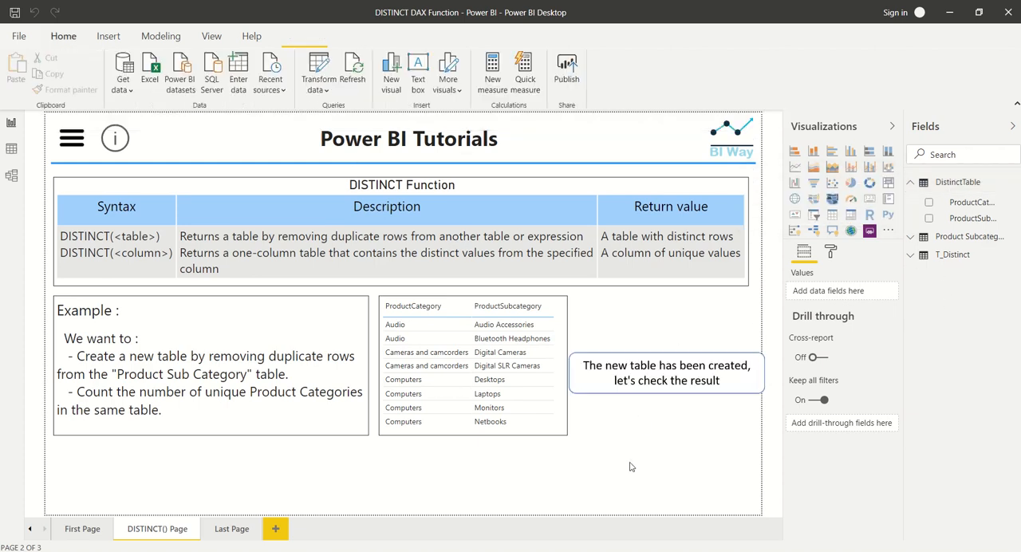
Compare the rows of DistinctTable with those of the Product Subcategory table in the data view, and return to the report
click(11, 149)
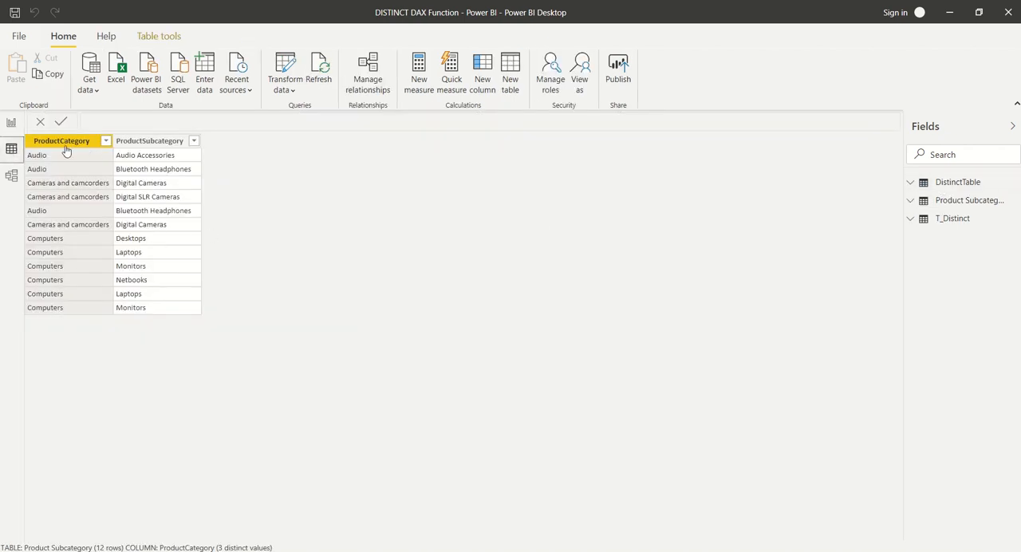
click(137, 307)
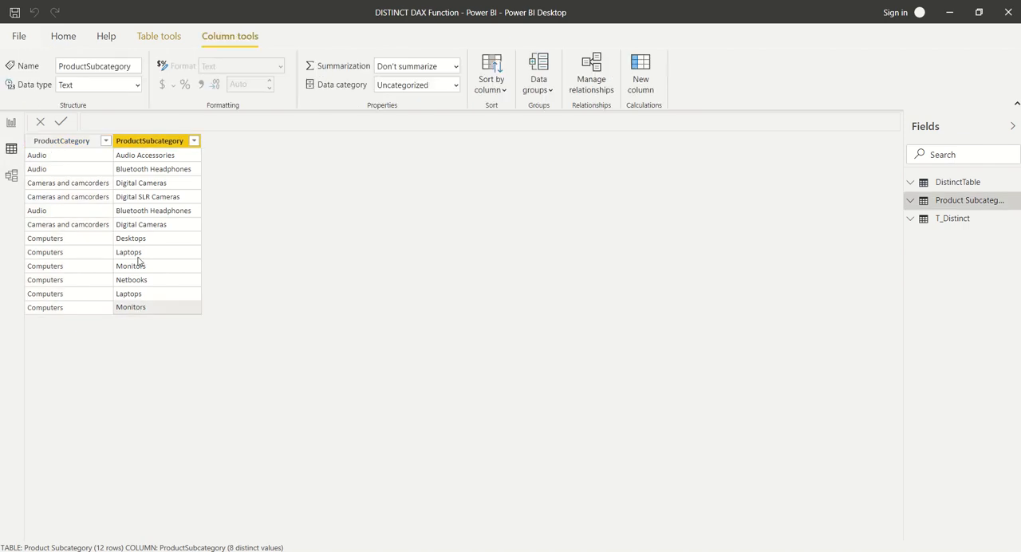
click(957, 182)
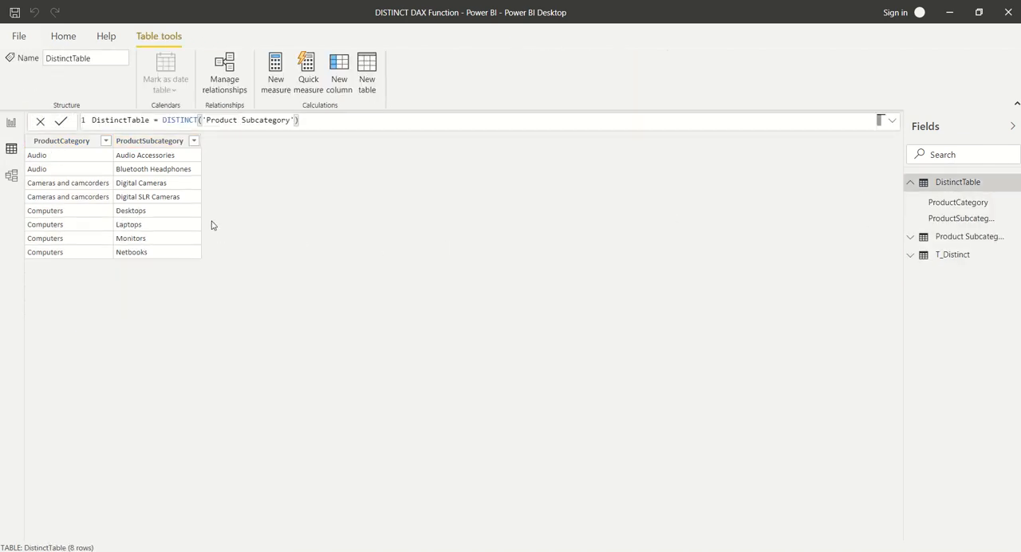
click(131, 242)
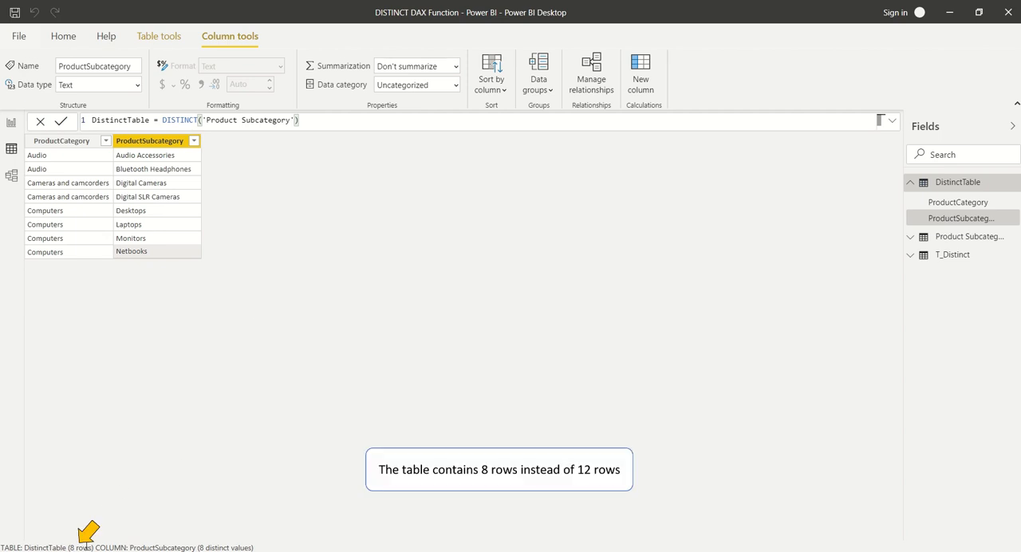
click(952, 239)
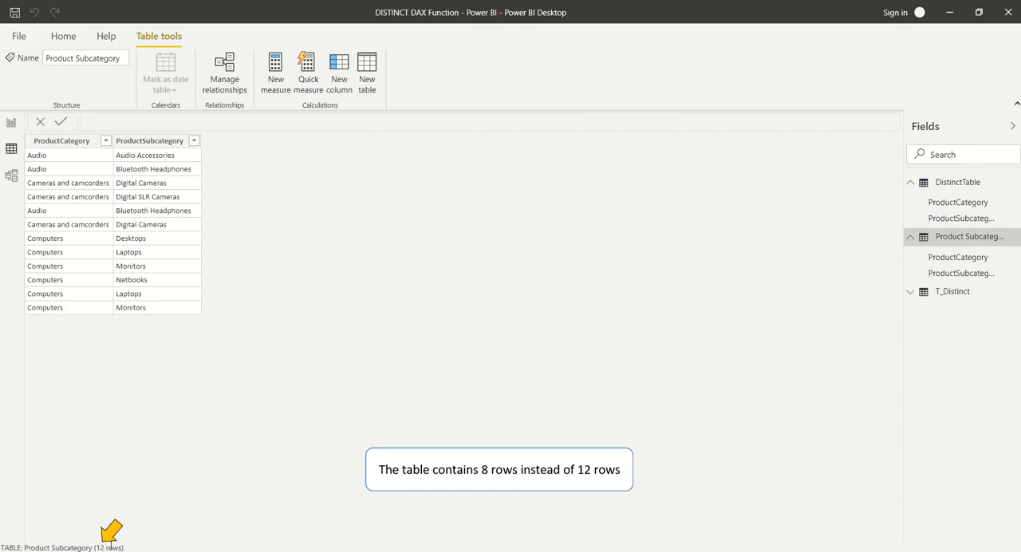
click(12, 123)
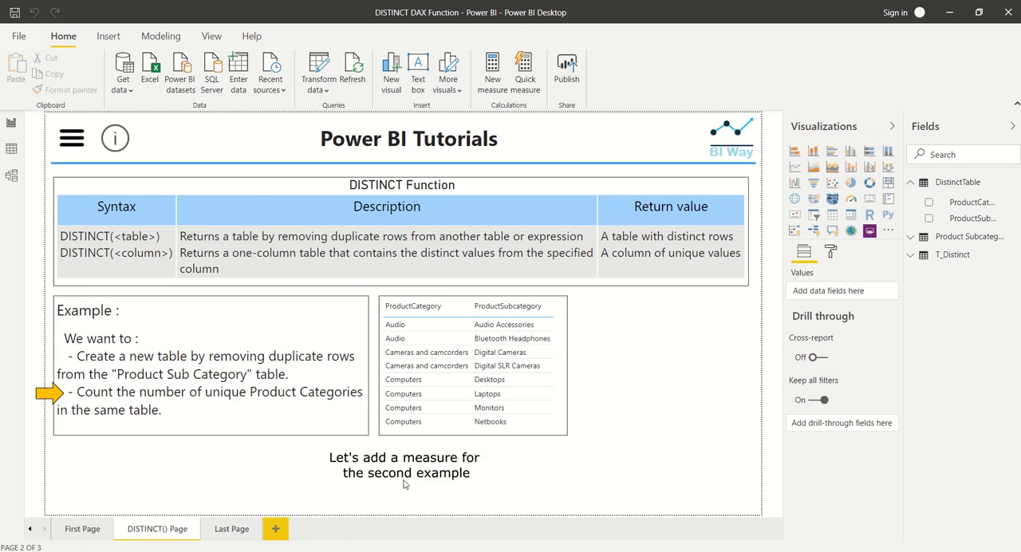
Add a measure named NmberProductCategory to the Product Subcategory table and begin its formula with the COUNTROWS function
click(1015, 240)
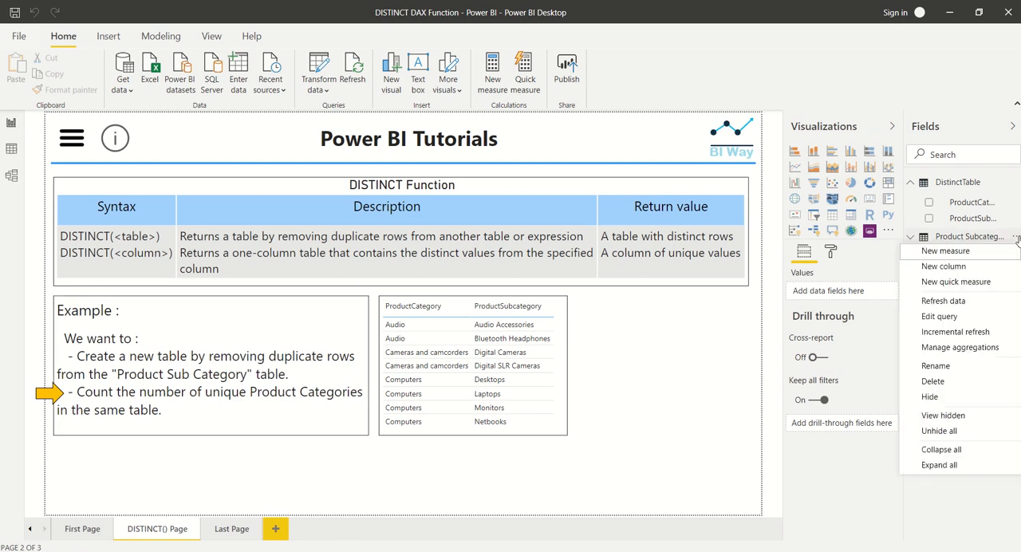
click(986, 250)
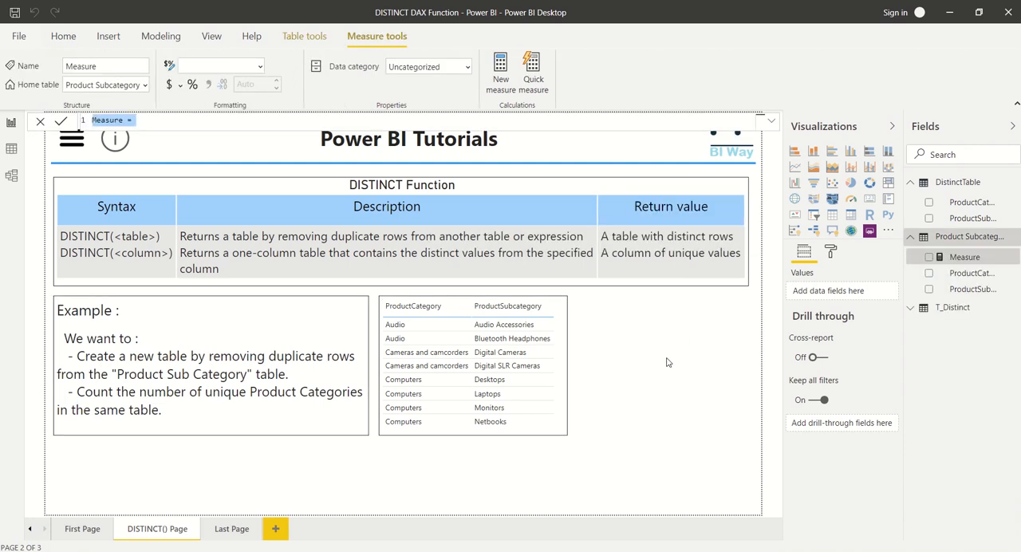
click(772, 120)
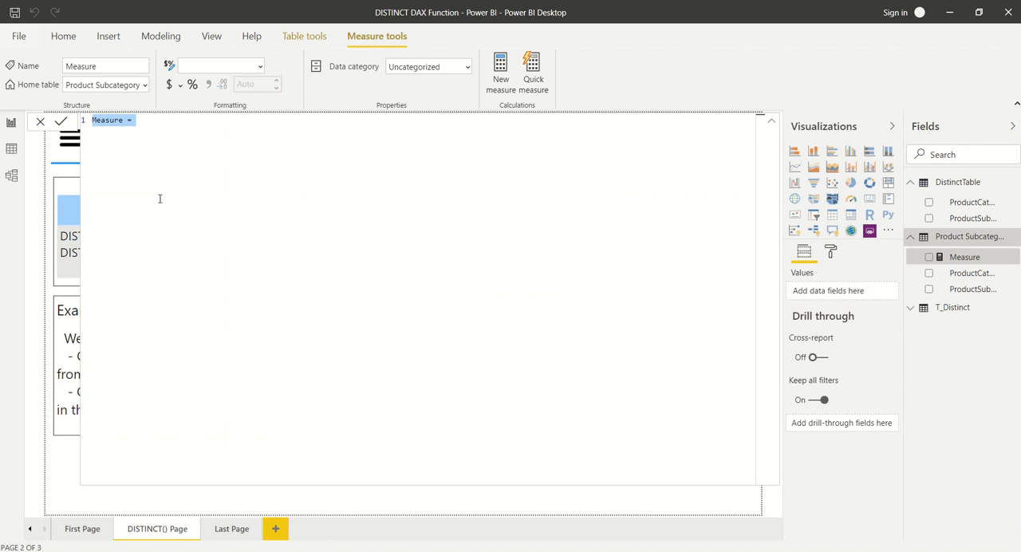
text(NmberProductCategory = count)
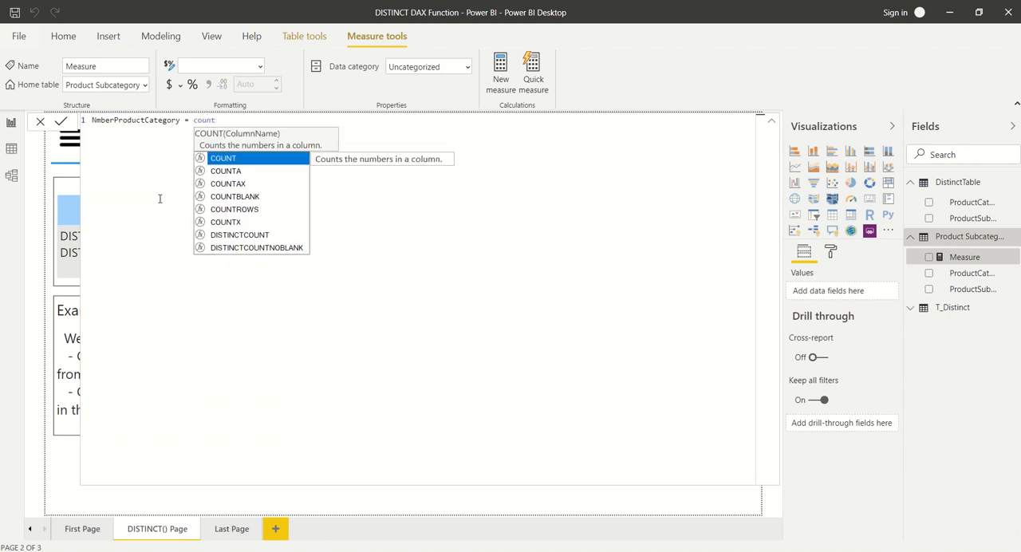
text(r)
key(Tab)
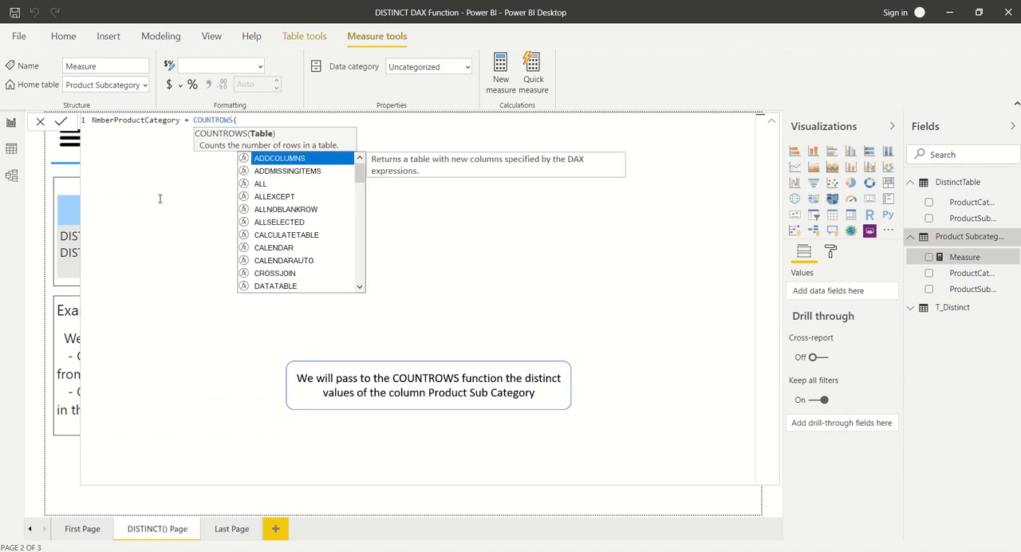
Complete the measure by giving COUNTROWS the argument DISTINCT('Product Subcategory'[ProductCategory]), and save the formula
text(dis)
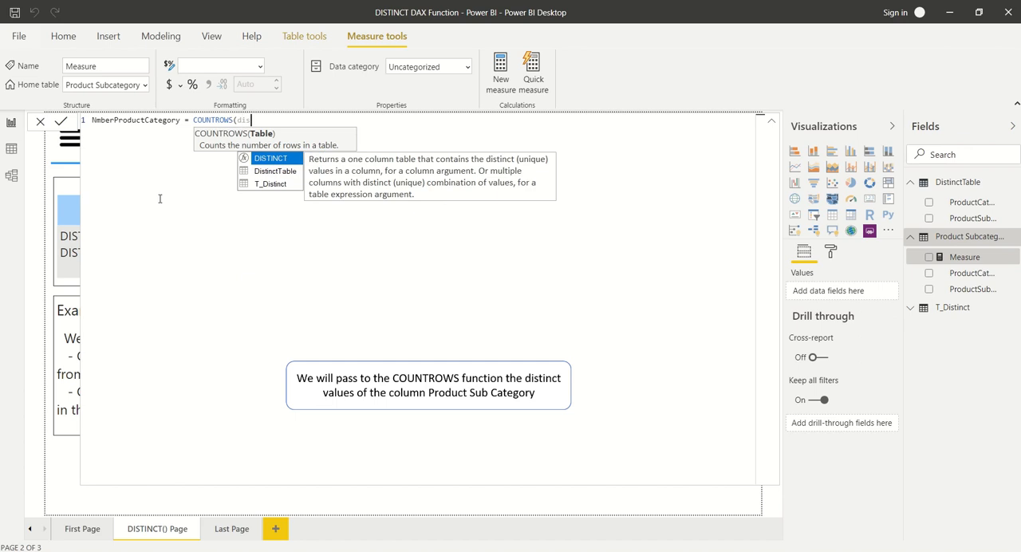
key(Tab)
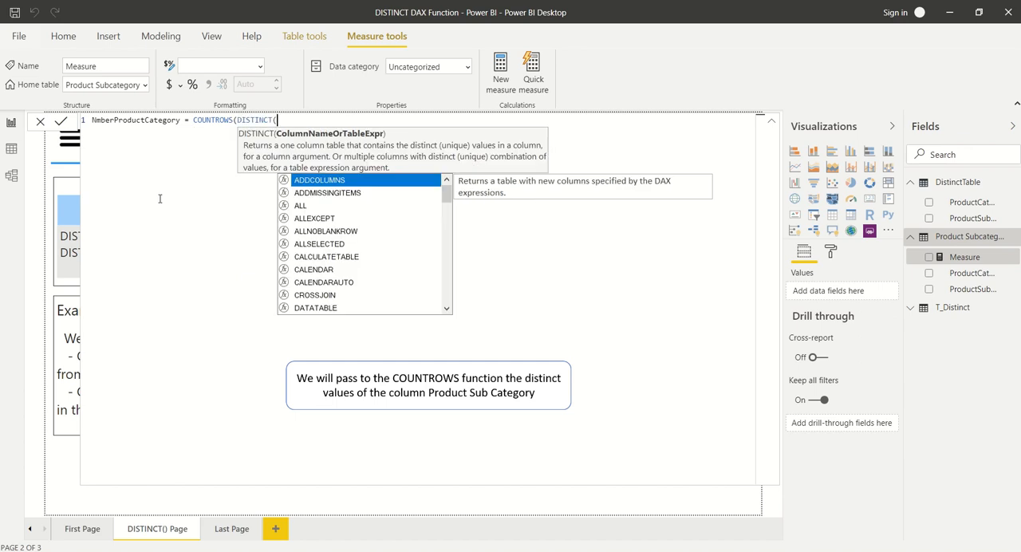
text(prod)
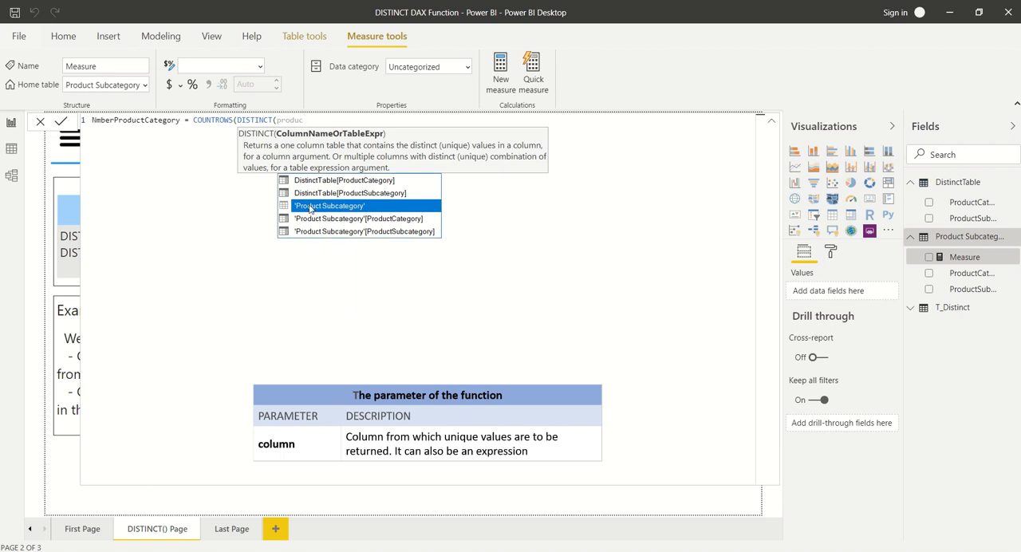
text(uc)
click(389, 218)
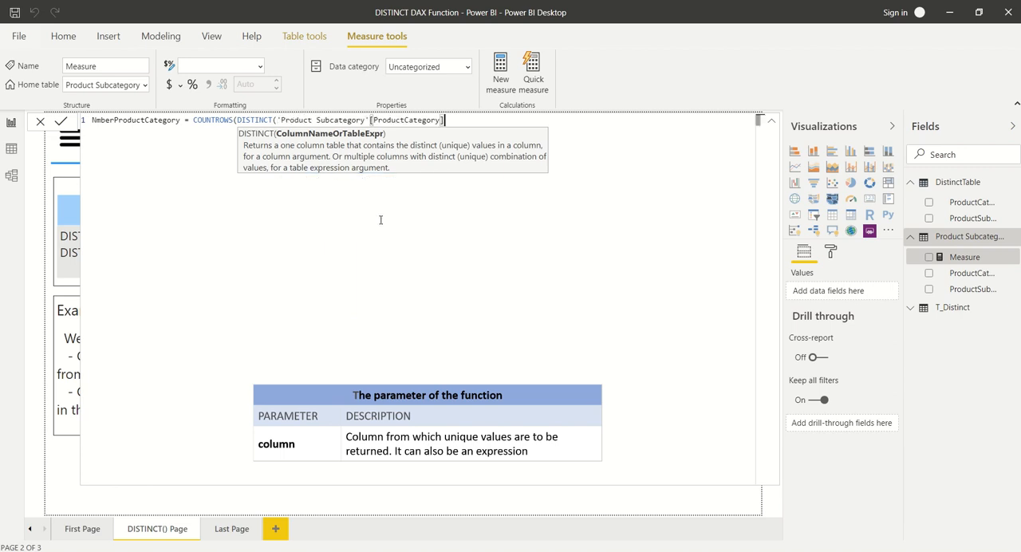
text())
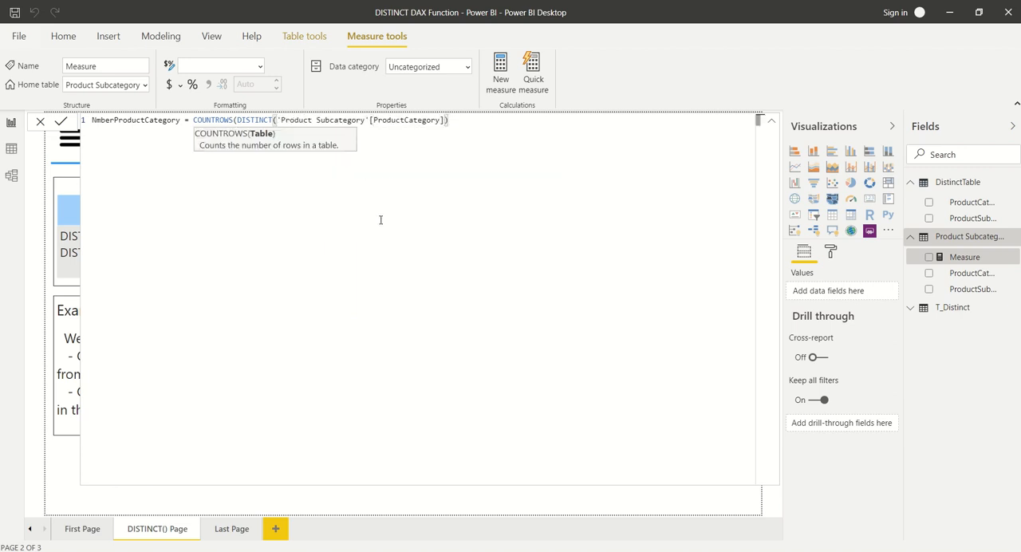
text())
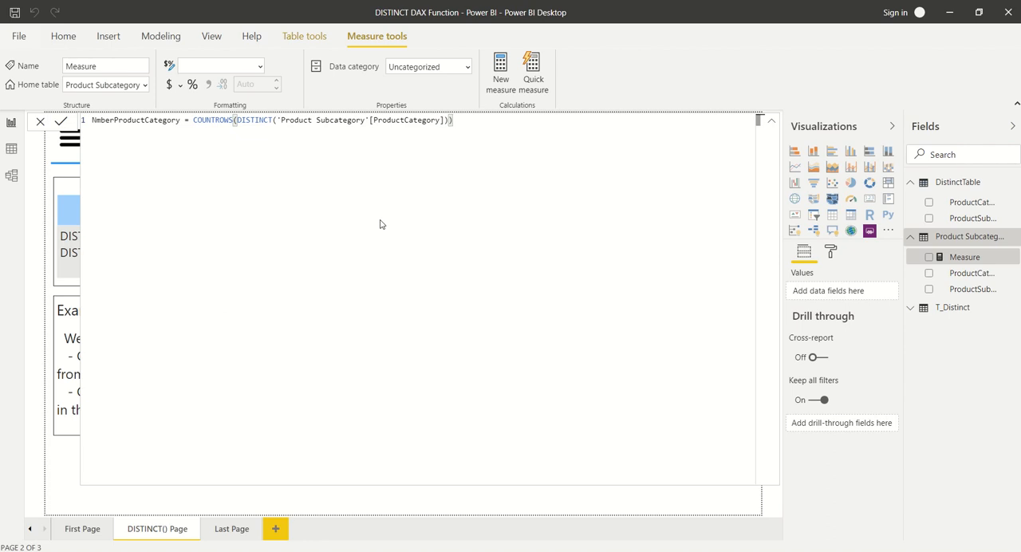
key(Return)
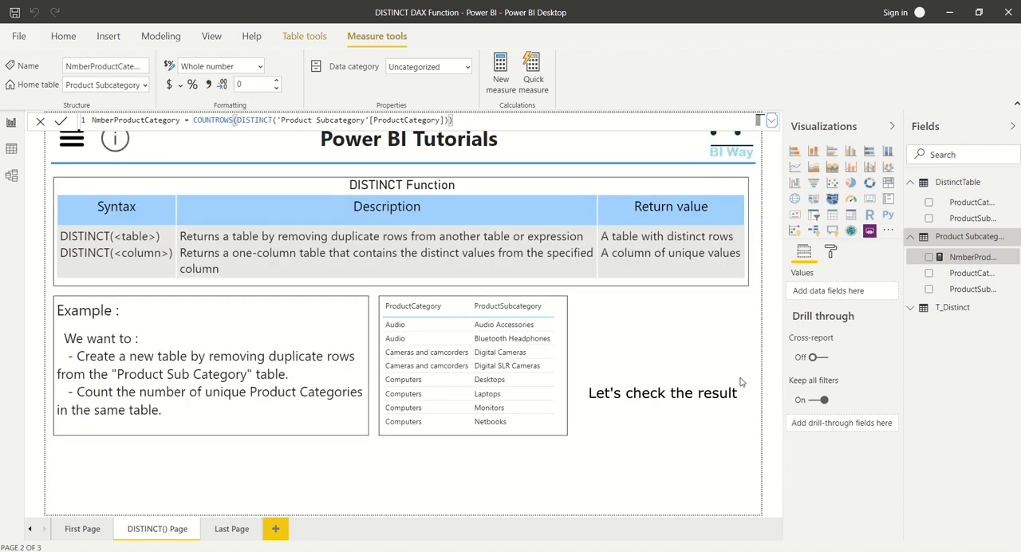
click(670, 353)
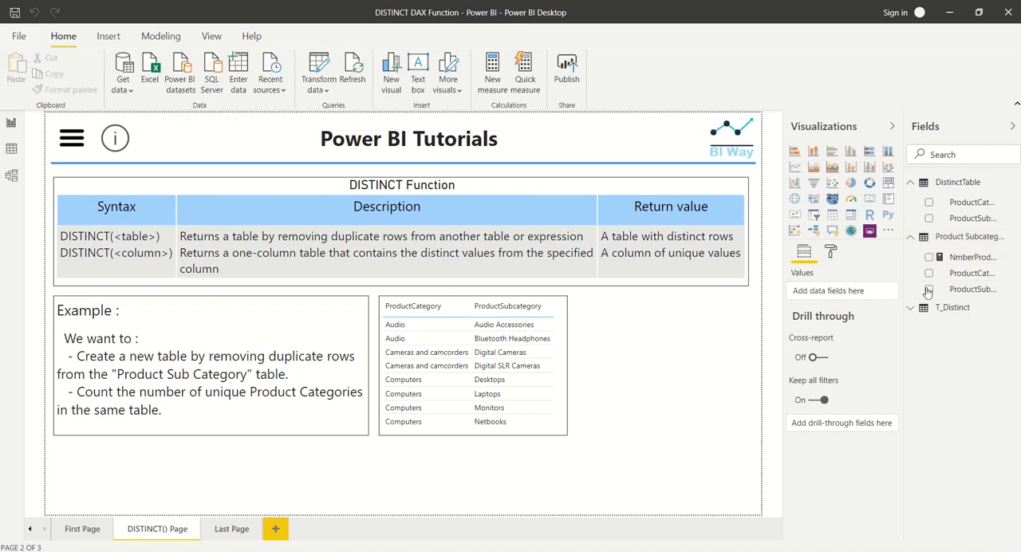
Show the NmberProductCategory measure in a card visual beside the product table and reduce the card's height to about half
click(929, 258)
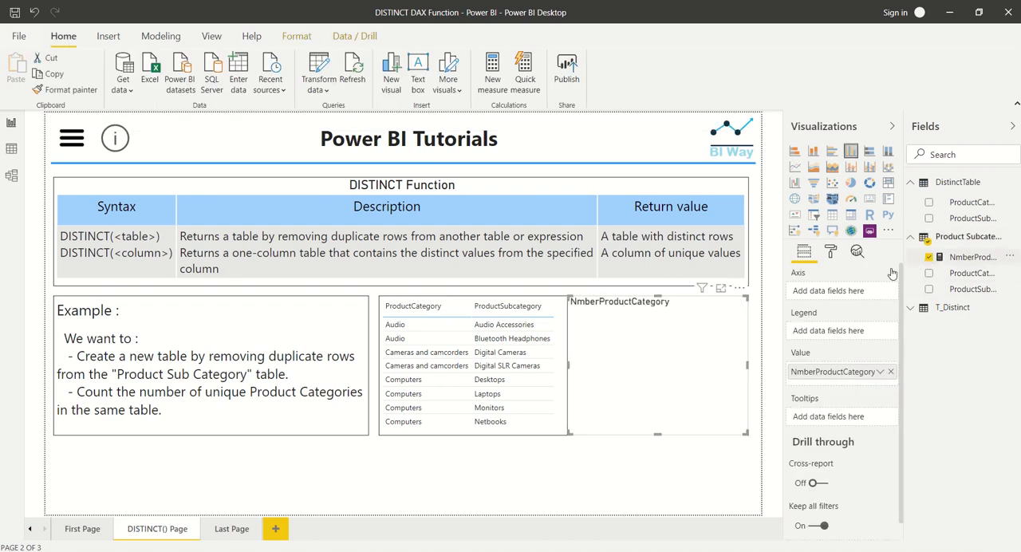
click(869, 201)
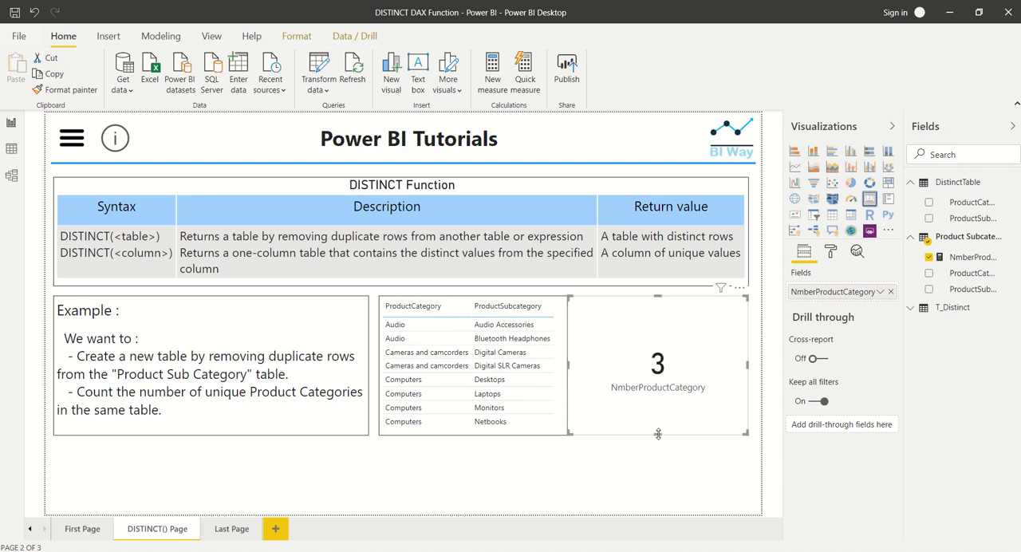
drag(657, 435, 656, 357)
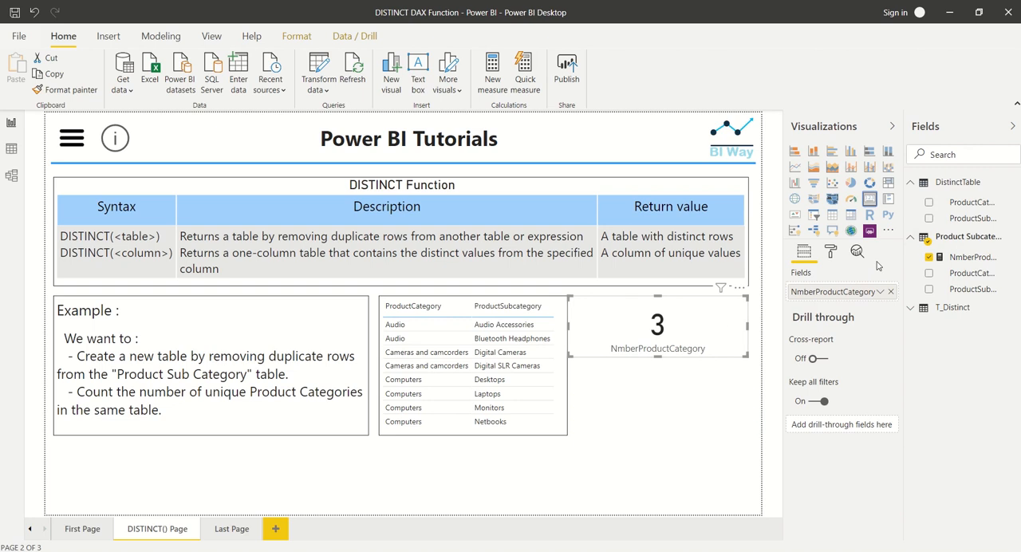
Collapse the field lists of the Product Subcategory table and DistinctTable, and deselect the card
click(911, 236)
click(911, 183)
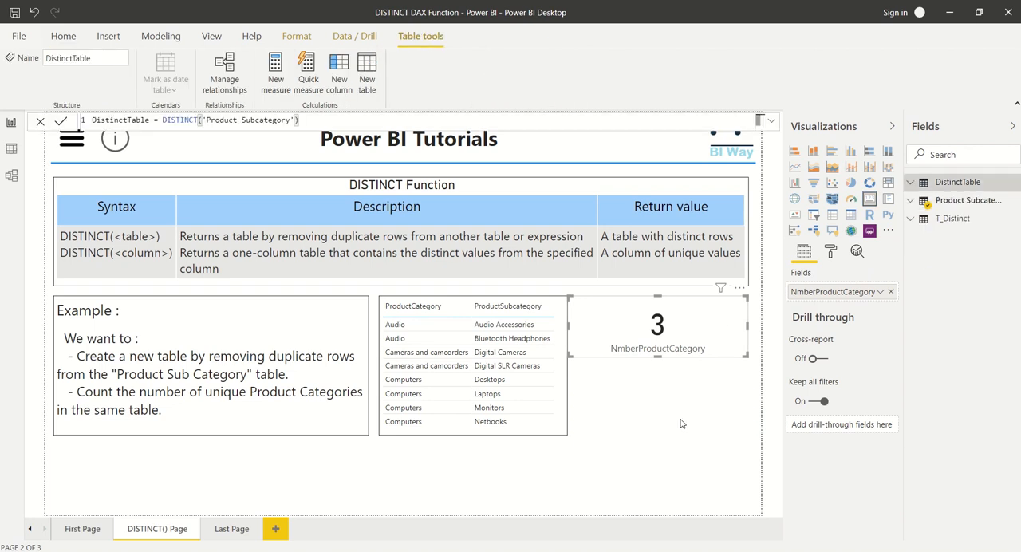
click(633, 455)
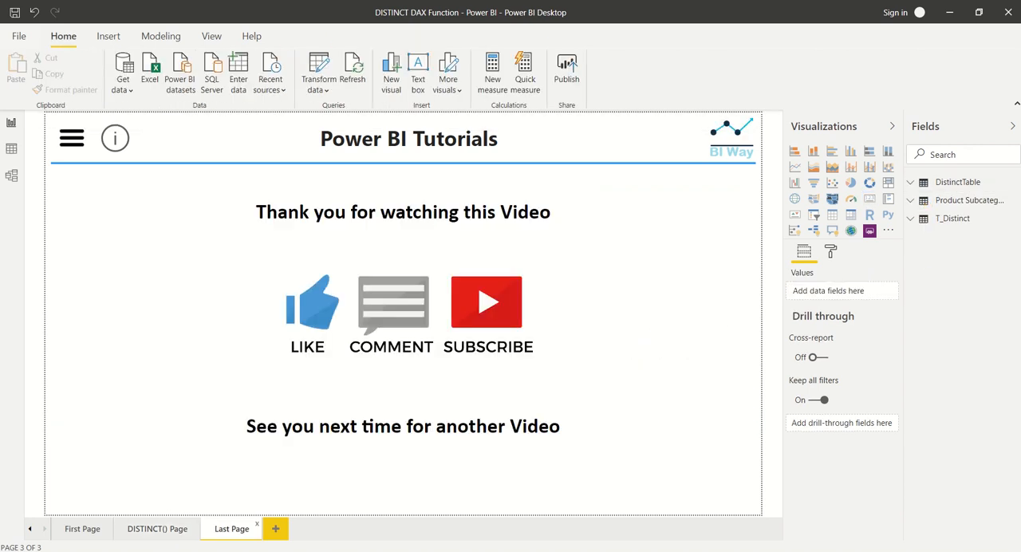